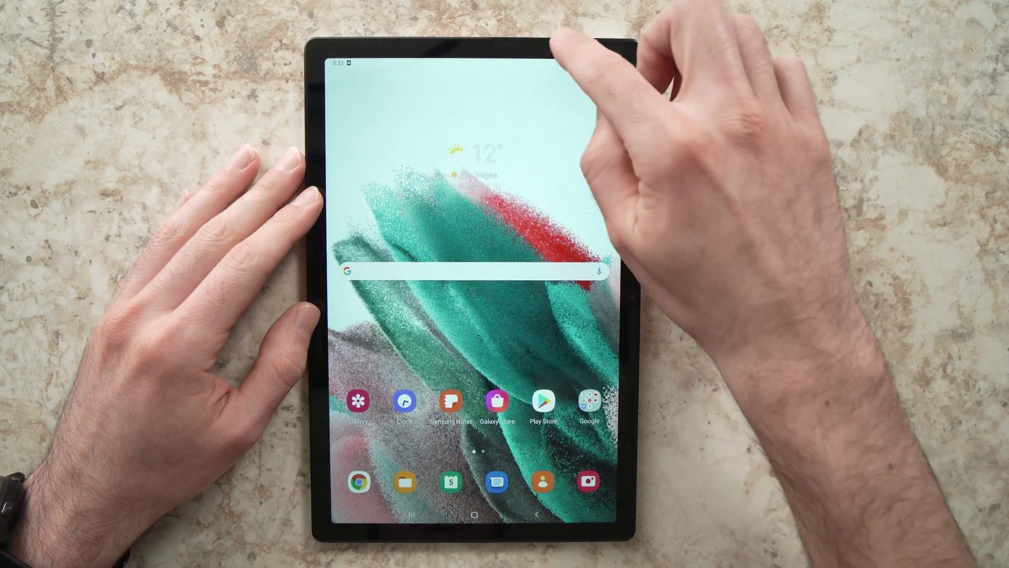
Step: Pull down the notification shade and expand it into the full quick settings panel
{"action": "left_click_drag", "start_coordinate": [552, 63], "coordinate": [552, 237]}
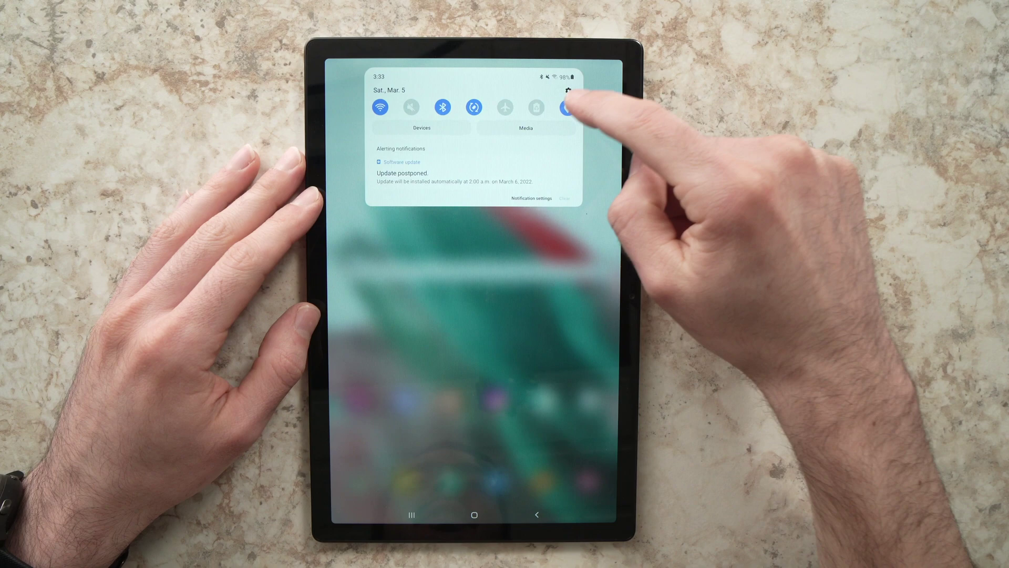
{"action": "left_click_drag", "start_coordinate": [518, 226], "coordinate": [497, 439]}
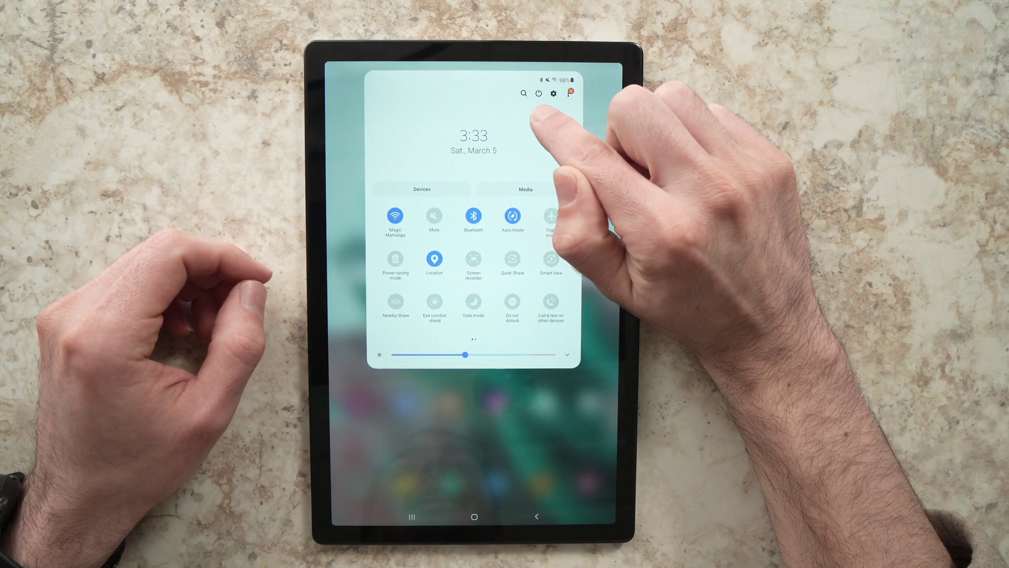
{"action": "left_click", "coordinate": [526, 91]}
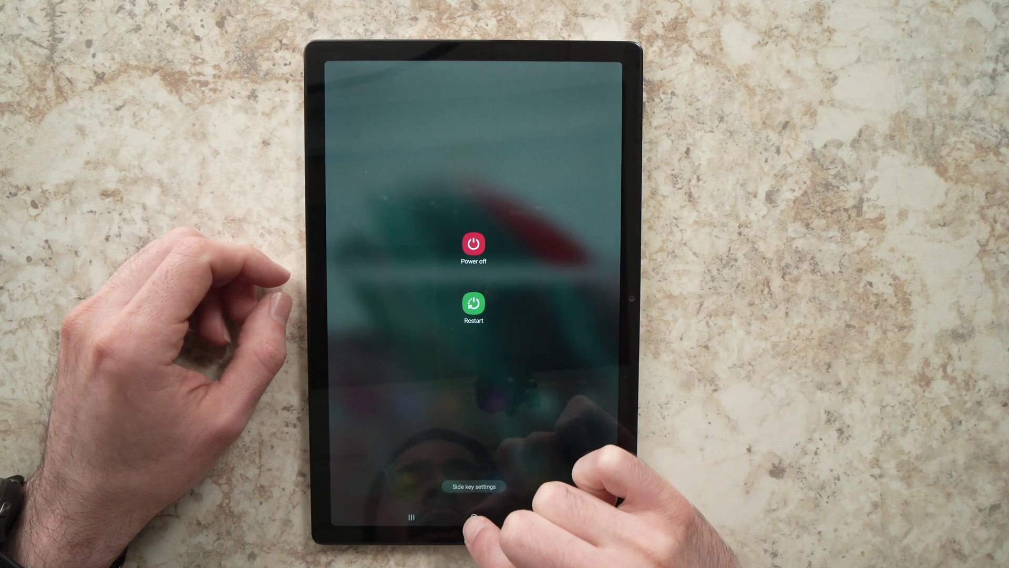
{"action": "left_click", "coordinate": [474, 516]}
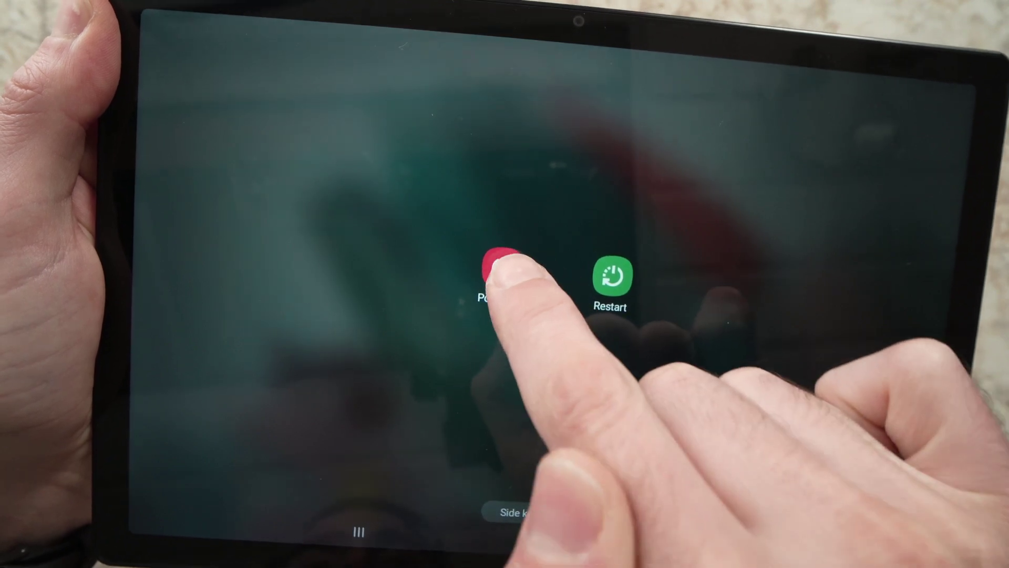
Step: Choose Power off and confirm it so the tablet shuts down to the Samsung logo
{"action": "left_click", "coordinate": [497, 260]}
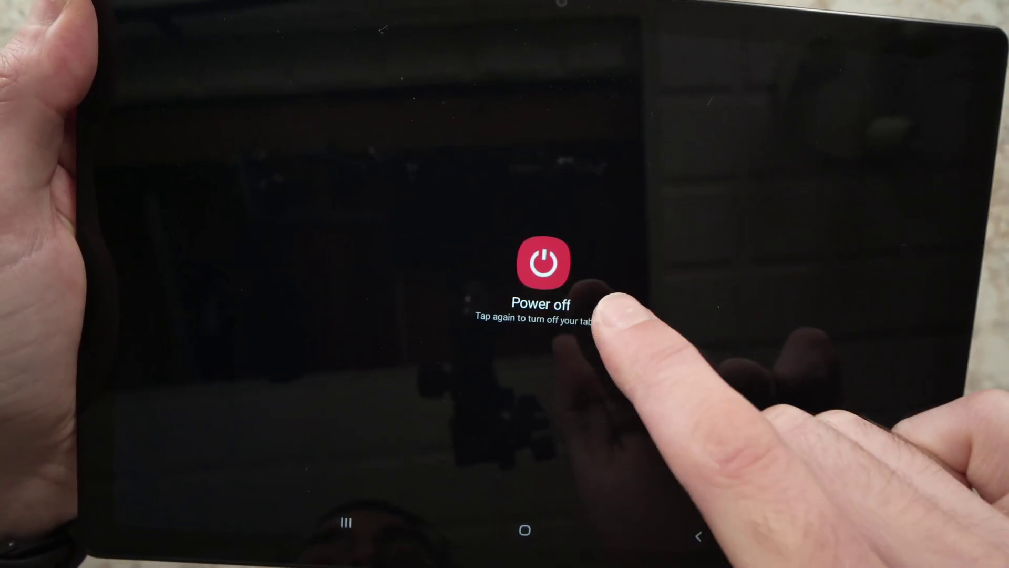
{"action": "left_click", "coordinate": [543, 263]}
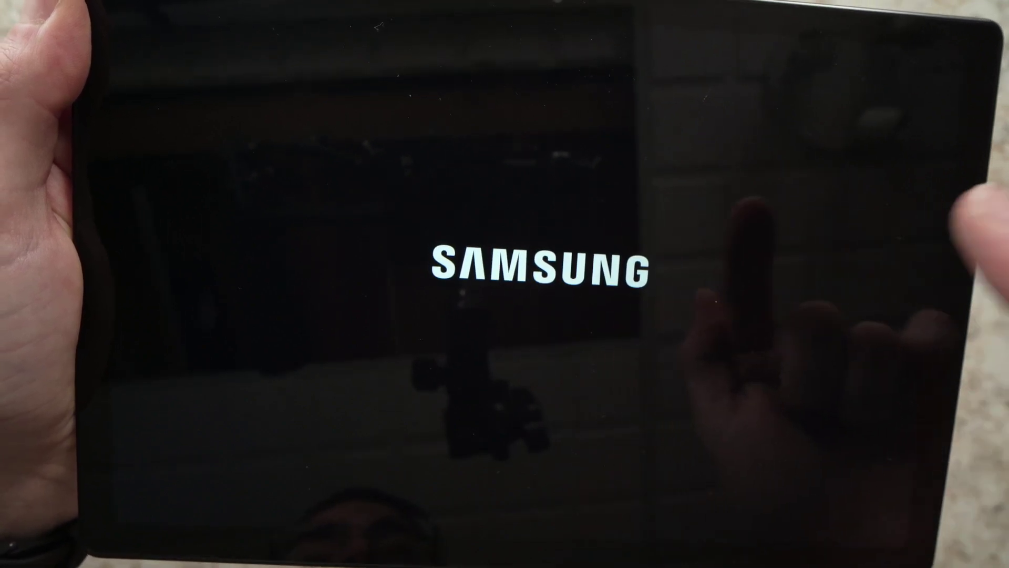